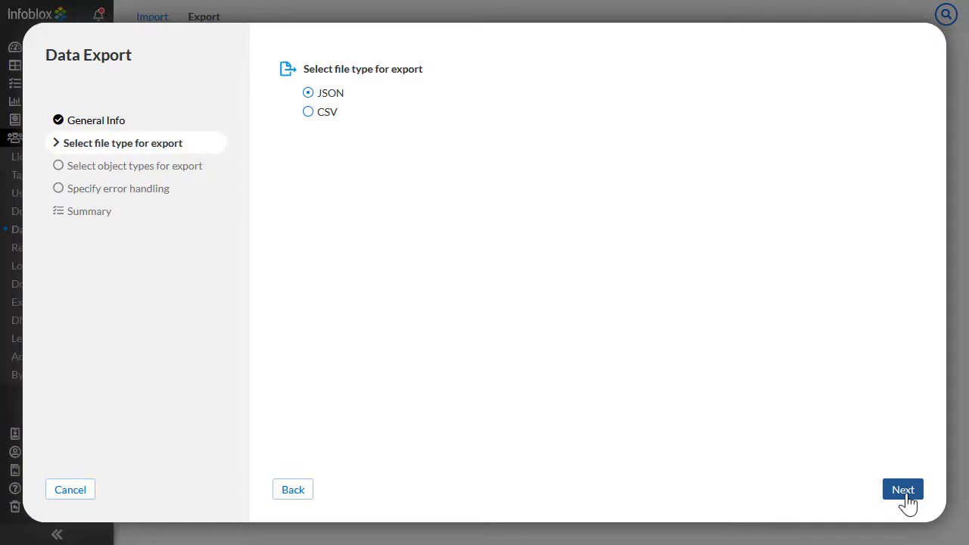
Keep JSON as the export file type and choose Records, Custom Lists and Hosts as the object types.
{"action": "left_click", "coordinate": [906, 496]}
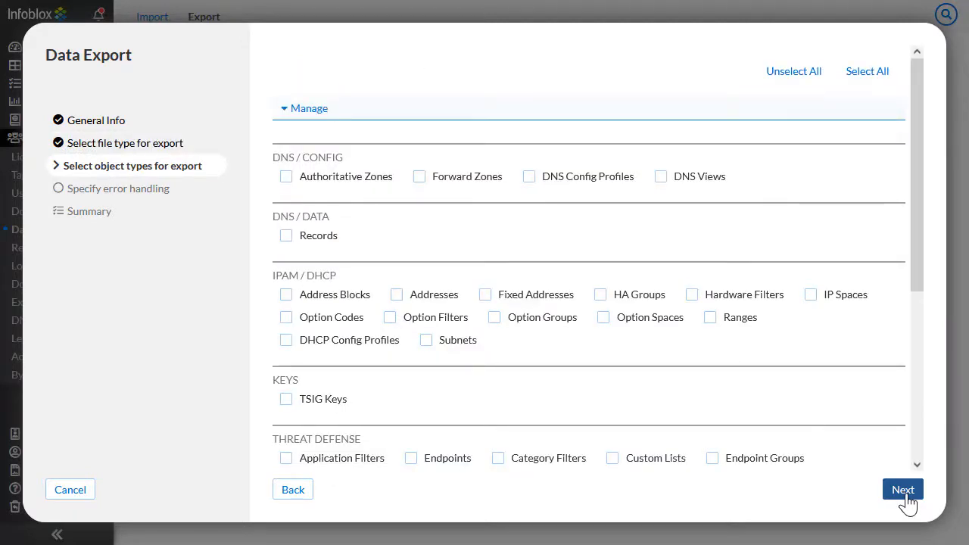
{"action": "left_click", "coordinate": [287, 237]}
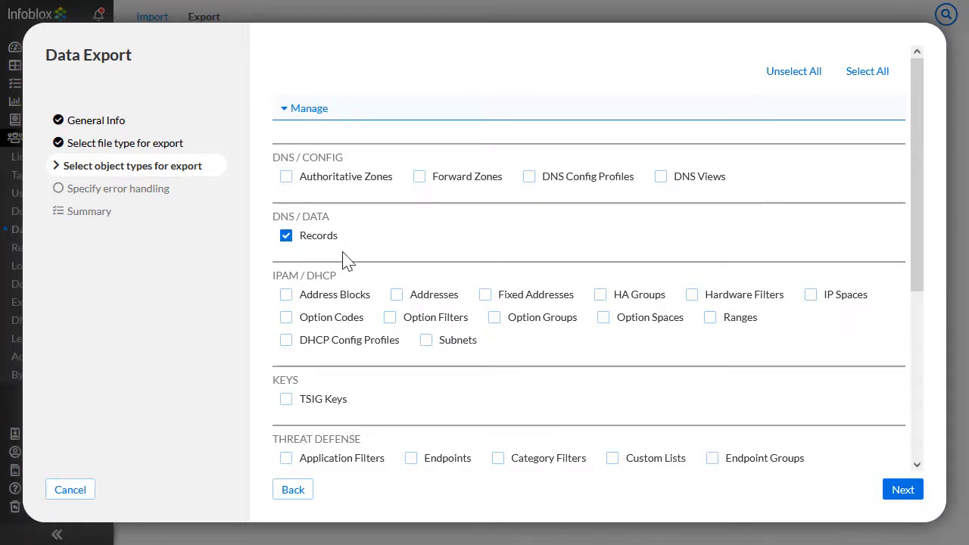
{"action": "left_click", "coordinate": [615, 464]}
{"action": "scroll", "coordinate": [617, 465], "scroll_direction": "down", "scroll_amount": 3}
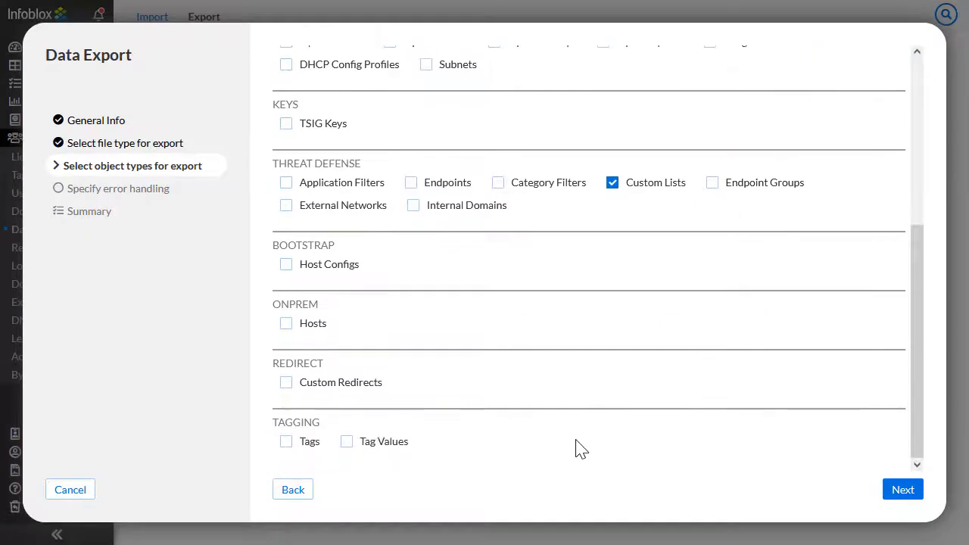
{"action": "left_click", "coordinate": [286, 324]}
{"action": "left_click", "coordinate": [903, 500]}
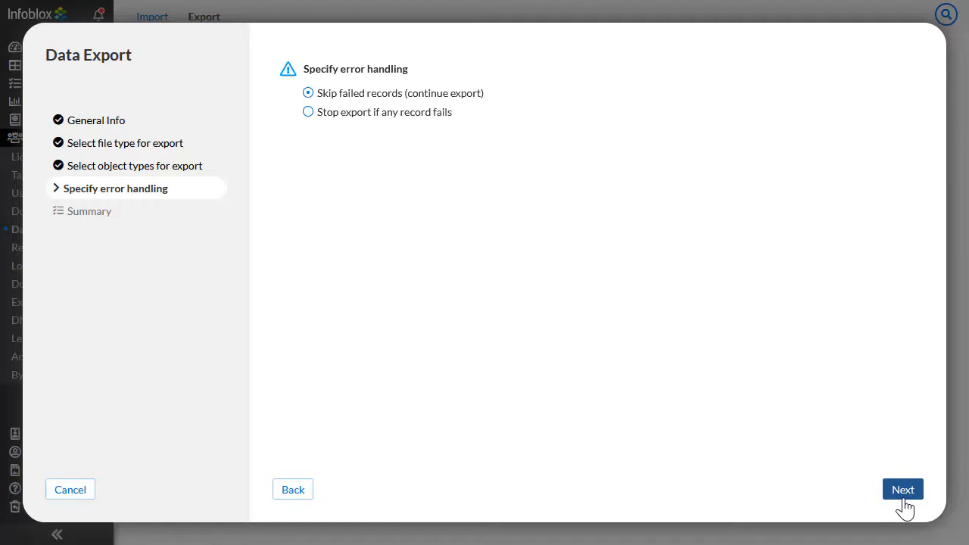
Run the export with failed records skipped, and save the resulting My-Example-Export-JSON.json file.
{"action": "left_click", "coordinate": [903, 492]}
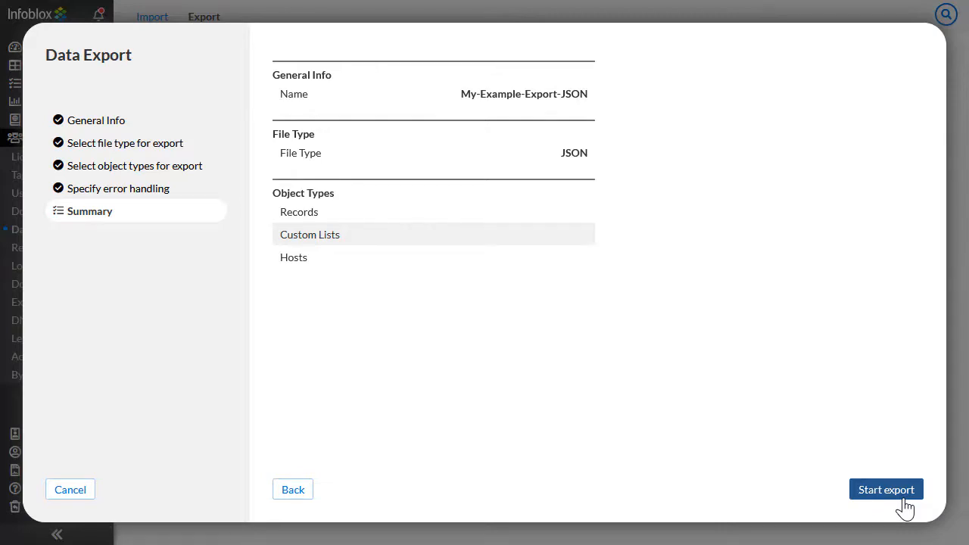
{"action": "left_click", "coordinate": [903, 498]}
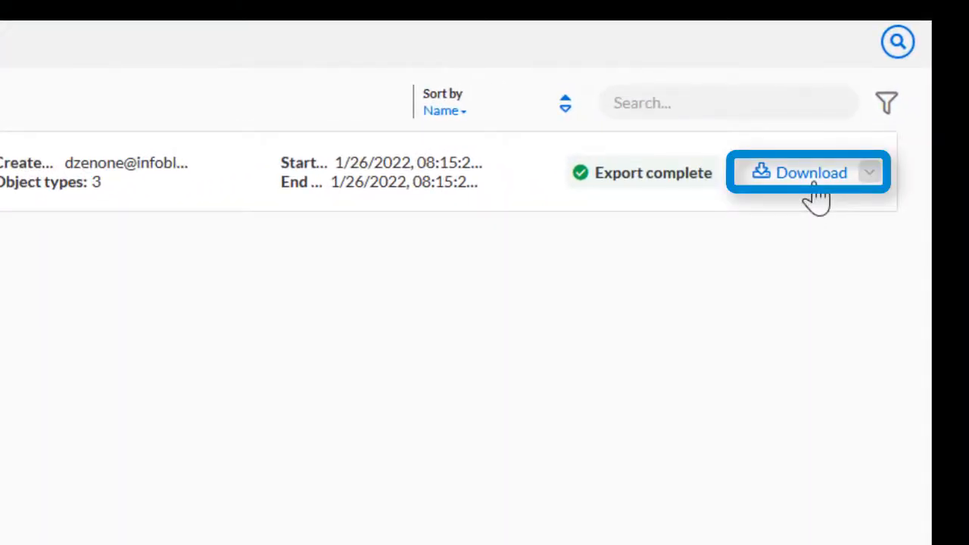
{"action": "left_click", "coordinate": [812, 176]}
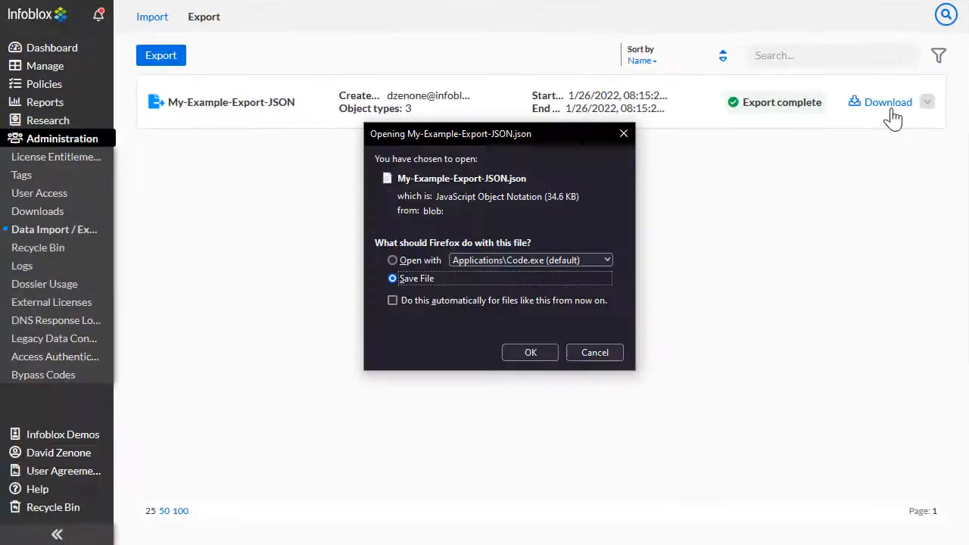
{"action": "left_click", "coordinate": [519, 358]}
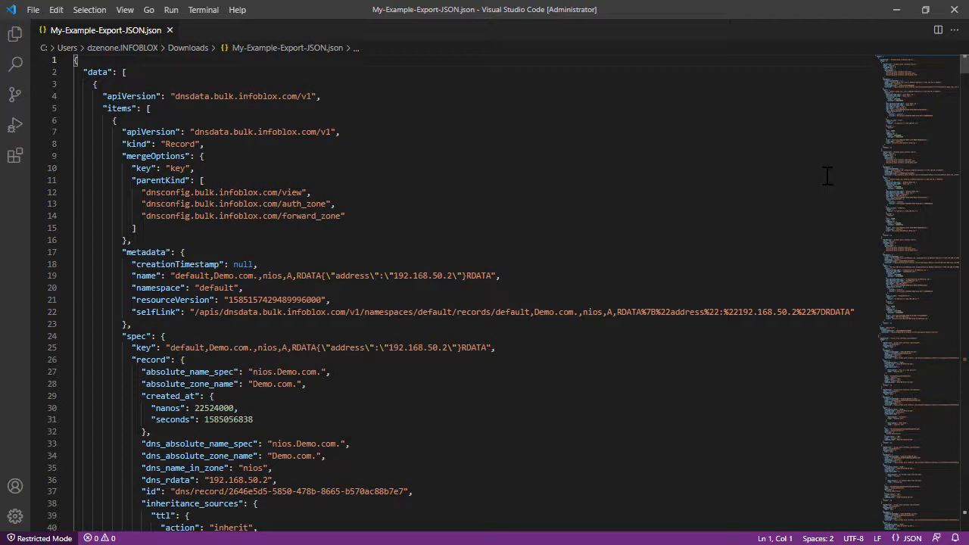
Look through the first DNS record's metadata and spec in My-Example-Export-JSON.json in Visual Studio Code.
{"action": "scroll", "coordinate": [827, 176], "scroll_direction": "down", "scroll_amount": 4}
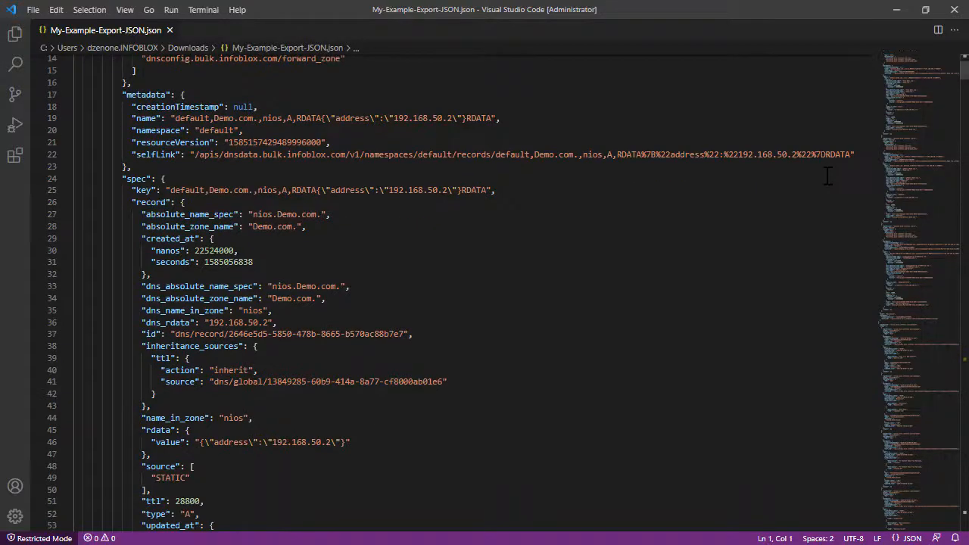
{"action": "scroll", "coordinate": [828, 176], "scroll_direction": "down", "scroll_amount": 4}
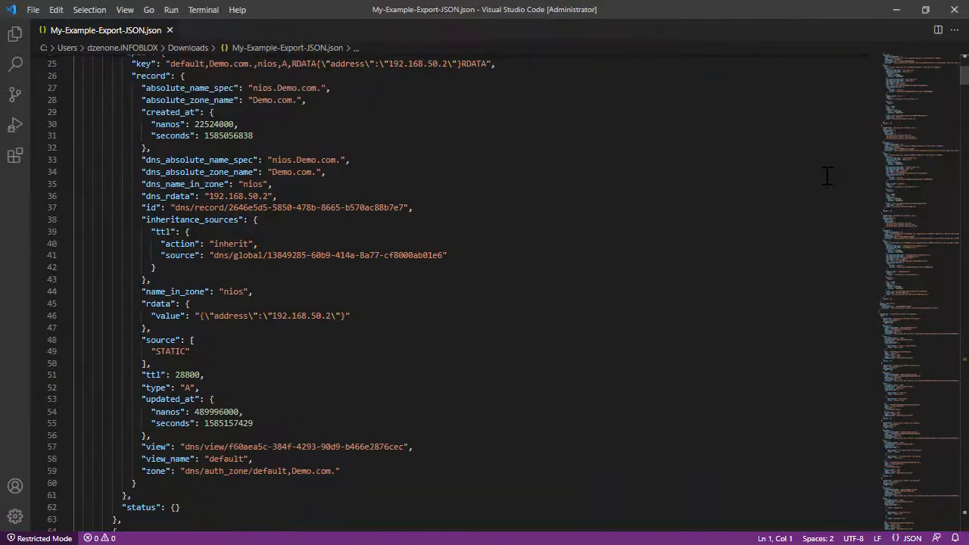
{"action": "scroll", "coordinate": [828, 175], "scroll_direction": "down", "scroll_amount": 2}
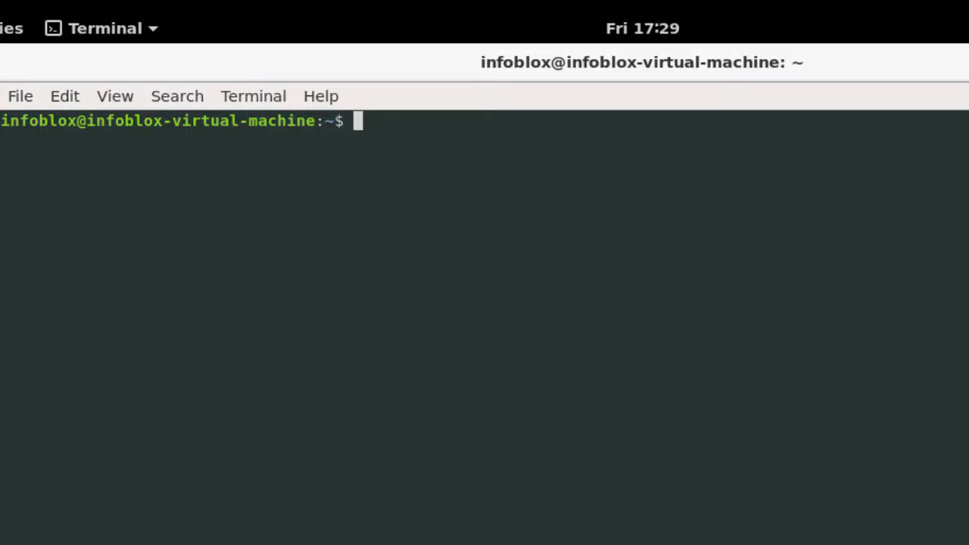
View the contents of unencoded.txt with nano in the Linux terminal, and exit the editor.
{"action": "type", "text": "nano un"}
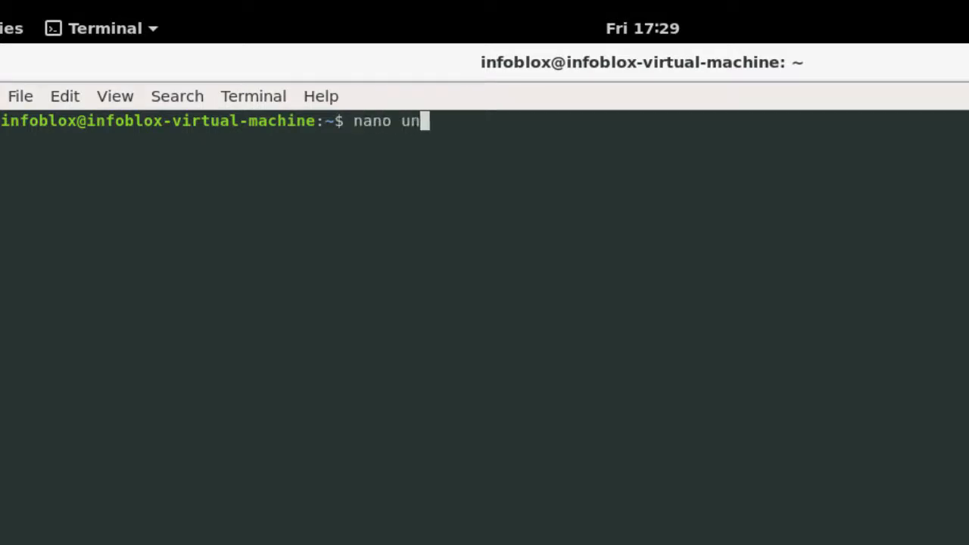
{"action": "type", "text": "encoded.txt"}
{"action": "key", "text": "Return"}
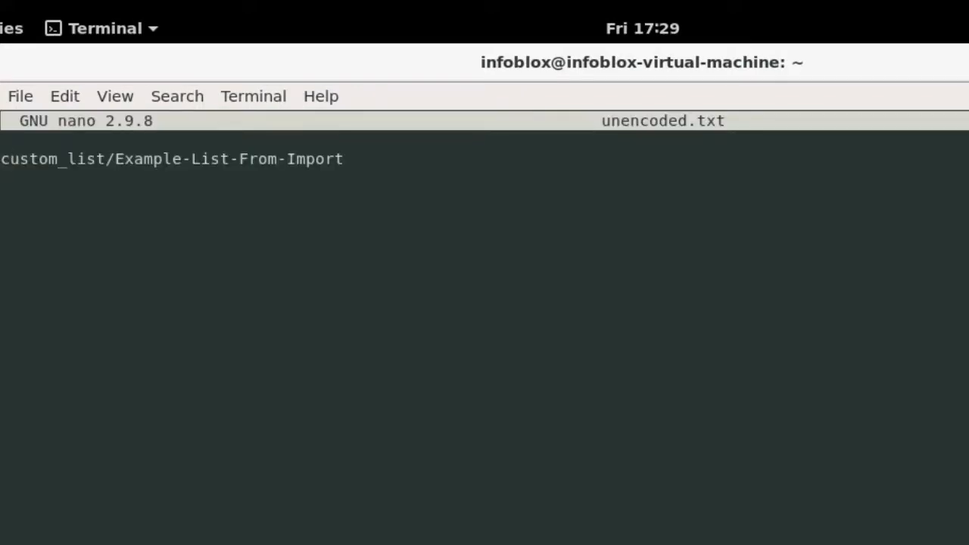
{"action": "key", "text": "ctrl+x"}
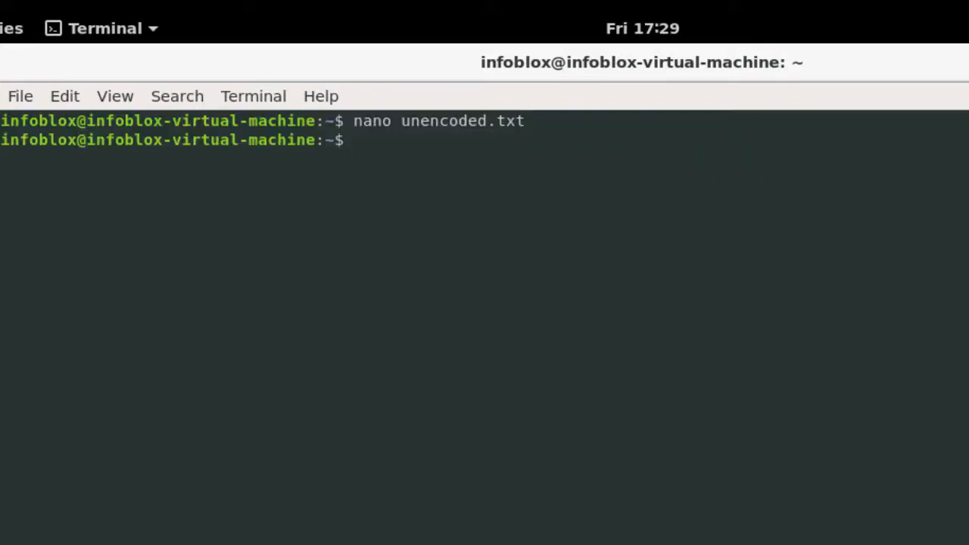
Base64-encode unencoded.txt into encoded.txt by running "openssl base64 -in unencoded.txt -out encoded.txt".
{"action": "type", "text": "openssl base64"}
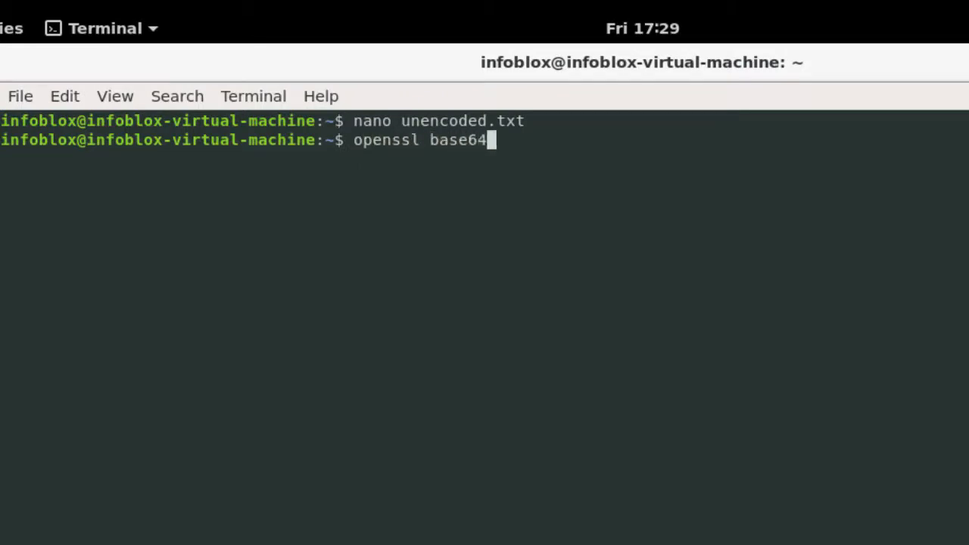
{"action": "type", "text": " -in "}
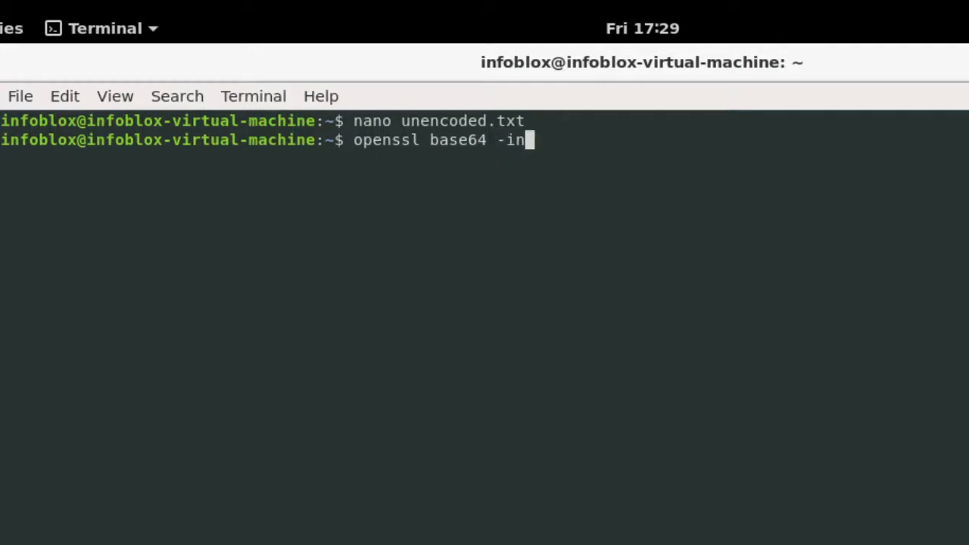
{"action": "type", "text": "unencoded.txt"}
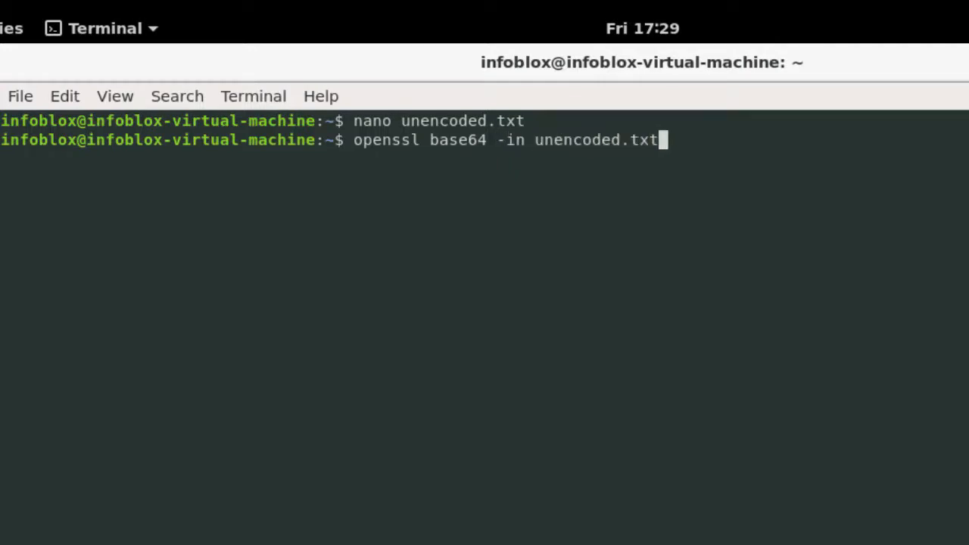
{"action": "type", "text": " -o"}
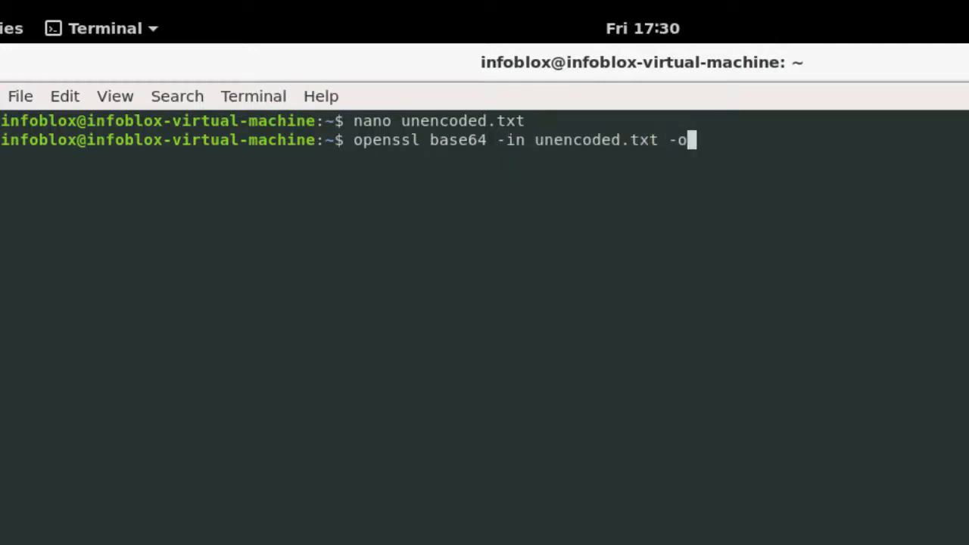
{"action": "type", "text": "ut encoded"}
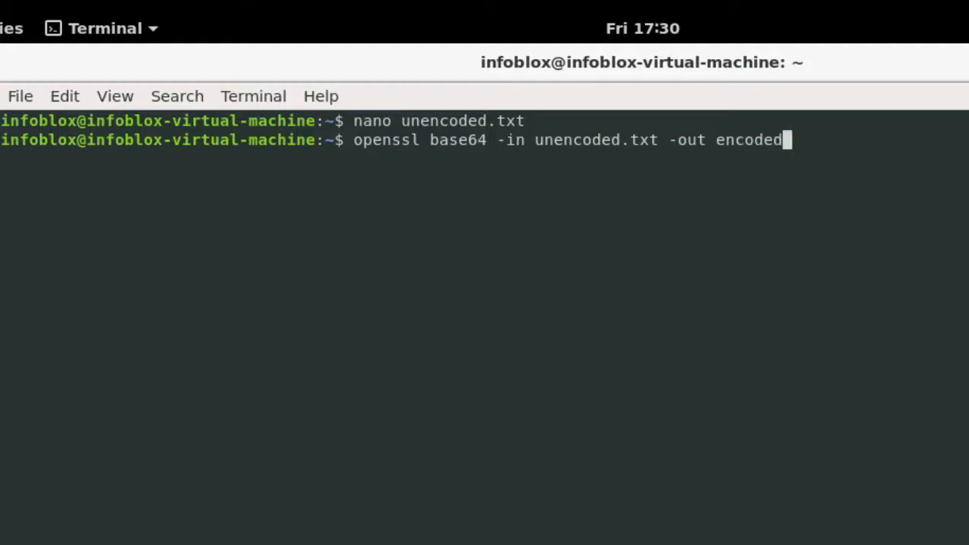
{"action": "type", "text": ".txt"}
{"action": "key", "text": "Return"}
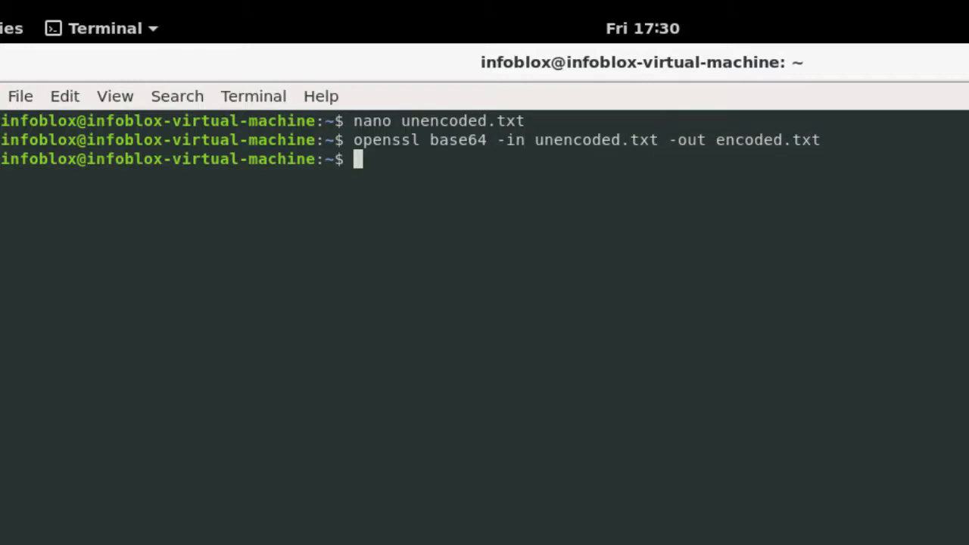
Open encoded.txt in nano to view the encoded string.
{"action": "type", "text": "nano"}
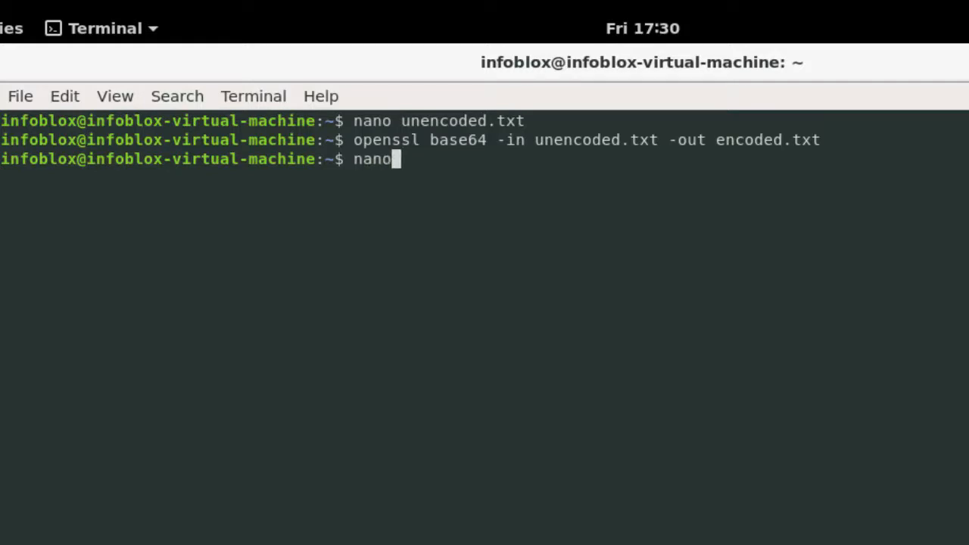
{"action": "type", "text": " encoded.txt"}
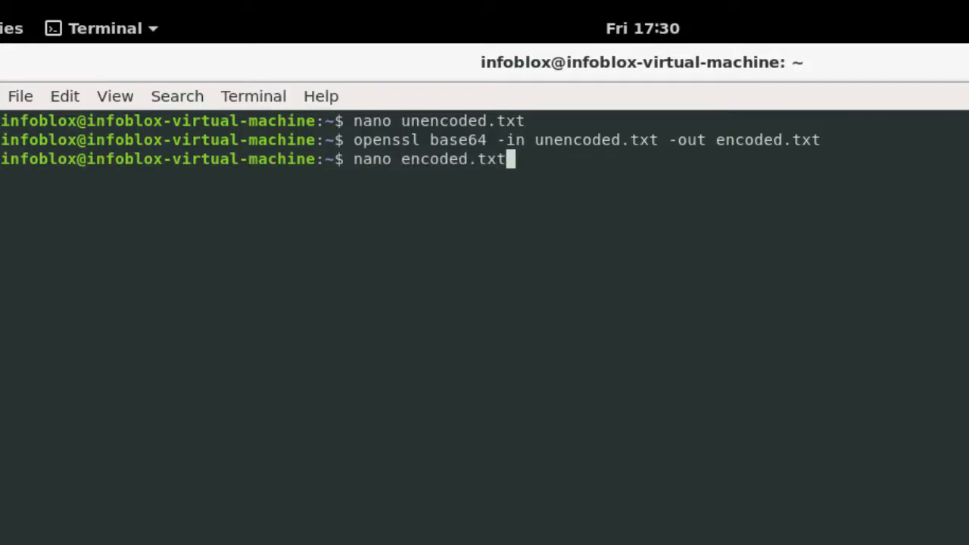
{"action": "key", "text": "Return"}
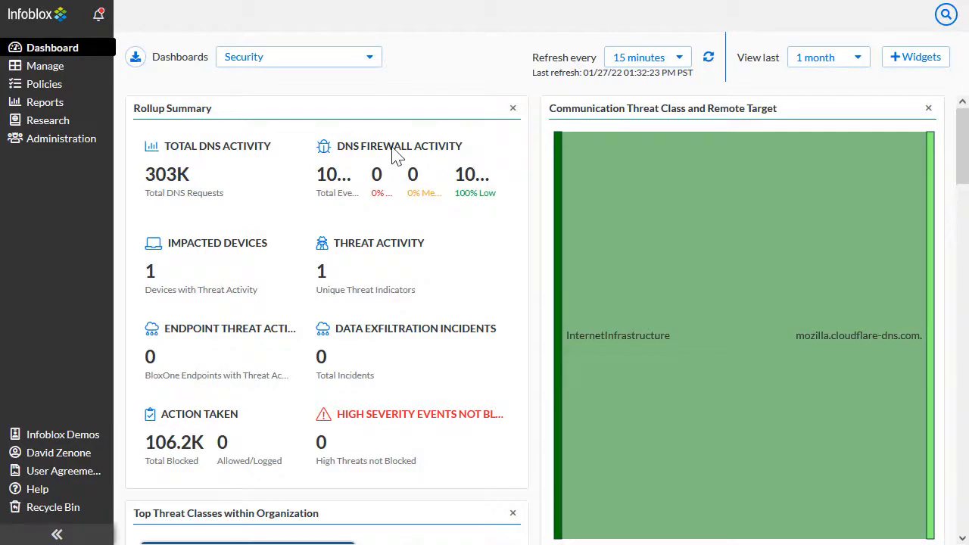
Switch to the Infoblox portal and open the custom lists of the security policies.
{"action": "mouse_move", "coordinate": [71, 96]}
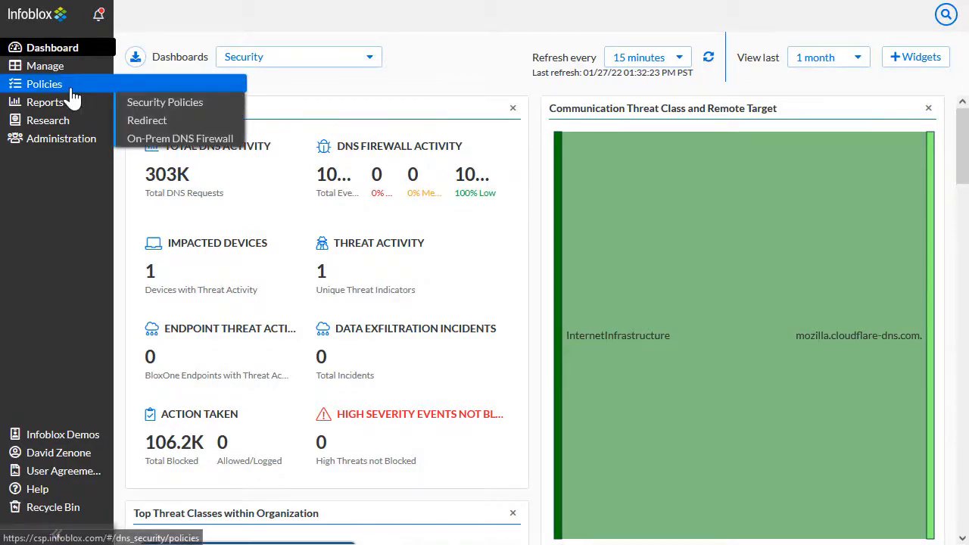
{"action": "left_click", "coordinate": [190, 106]}
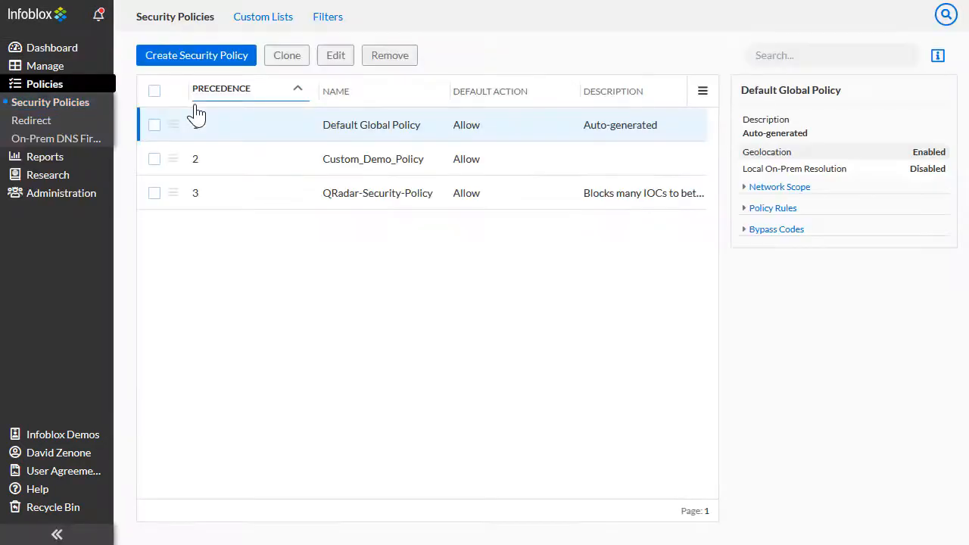
{"action": "left_click", "coordinate": [265, 23]}
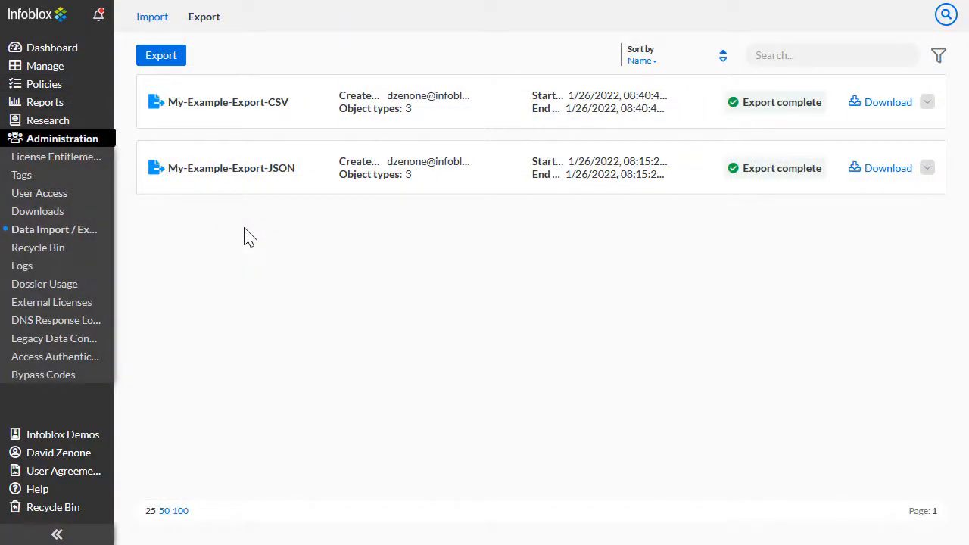
Start a new data import named My-Example-Import-JSON and proceed to choosing its file.
{"action": "left_click", "coordinate": [158, 27]}
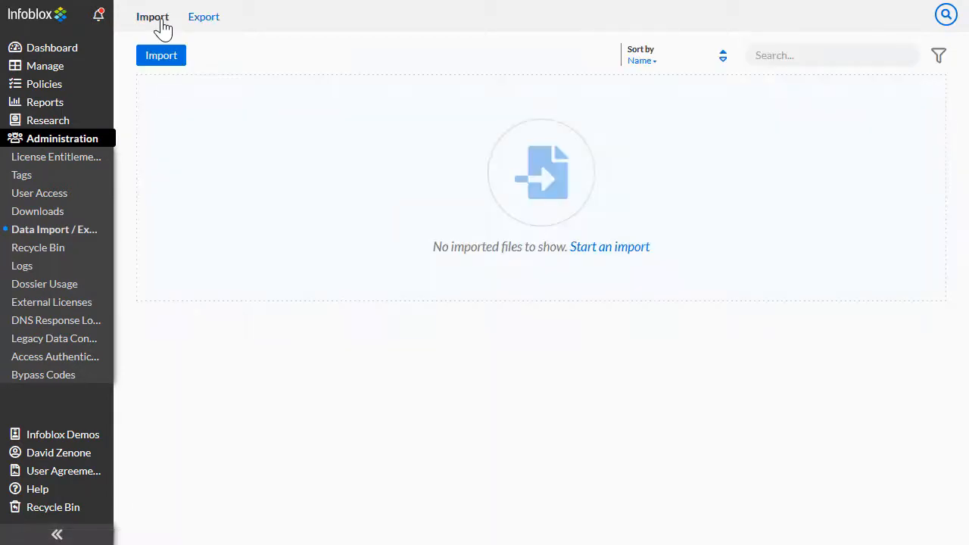
{"action": "left_click", "coordinate": [183, 64]}
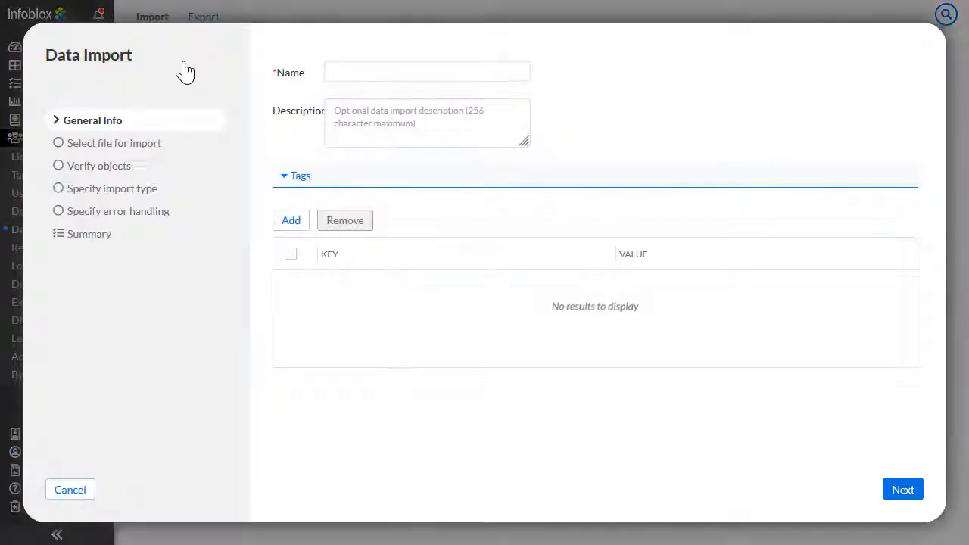
{"action": "left_click", "coordinate": [336, 73]}
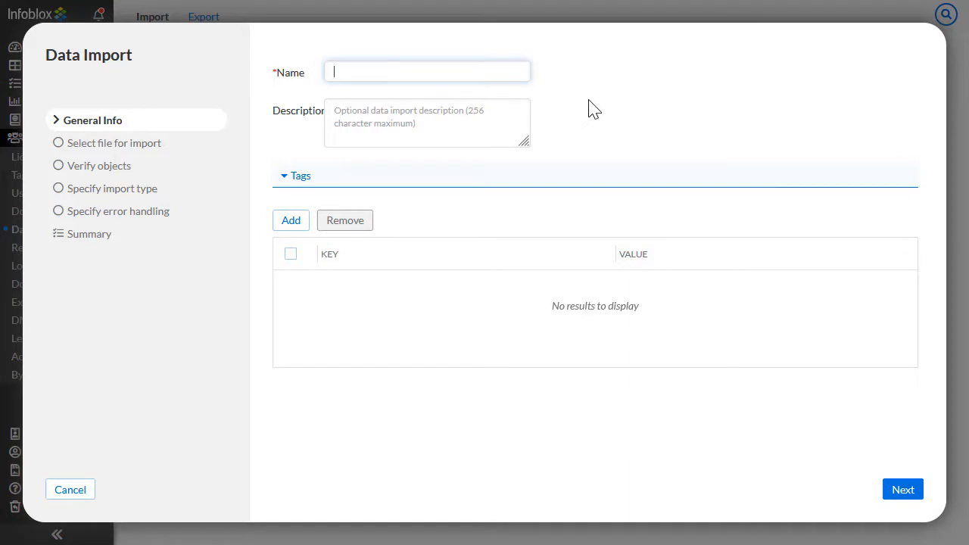
{"action": "type", "text": "My-Example-Import-JSON"}
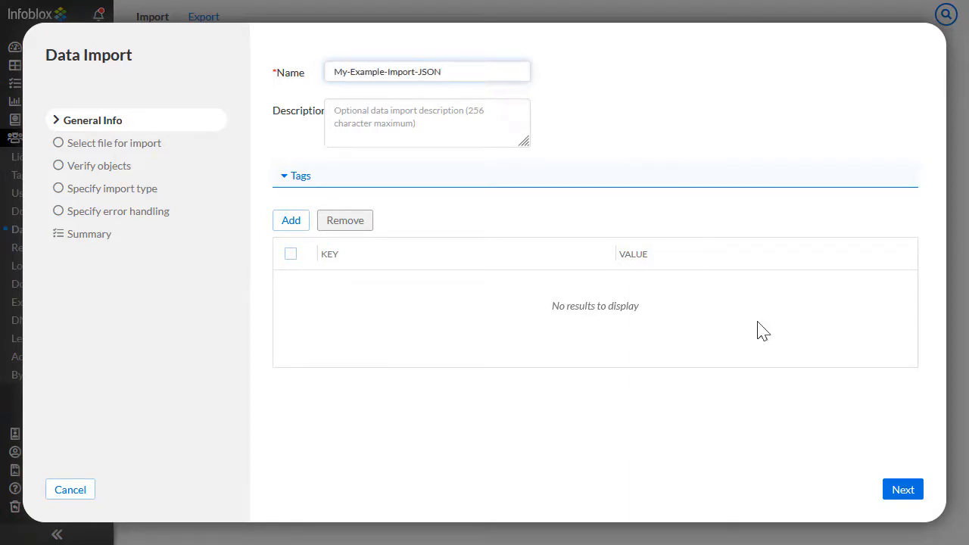
{"action": "left_click", "coordinate": [897, 498]}
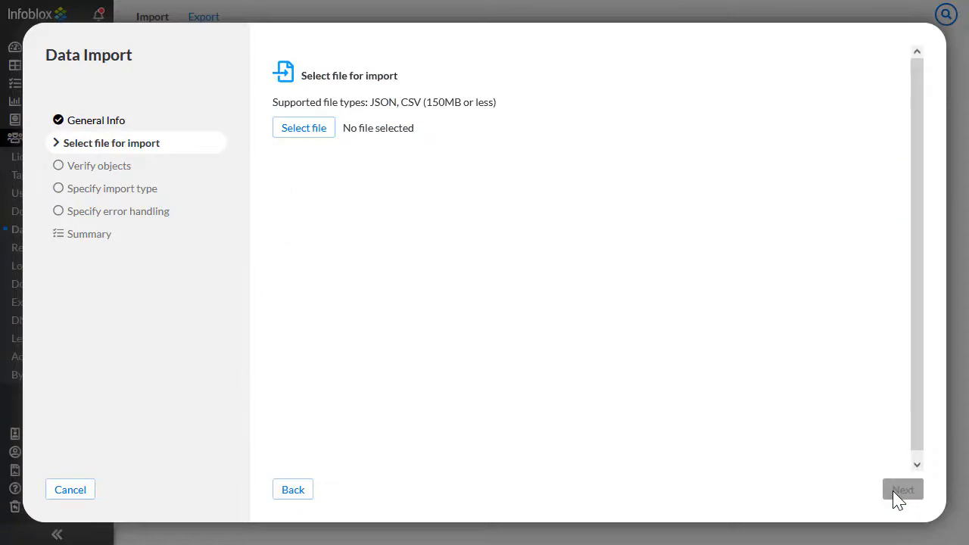
Select Testing_Import.json from Downloads as the import file and accept Custom Lists as the object type.
{"action": "left_click", "coordinate": [324, 131]}
{"action": "left_click", "coordinate": [321, 132]}
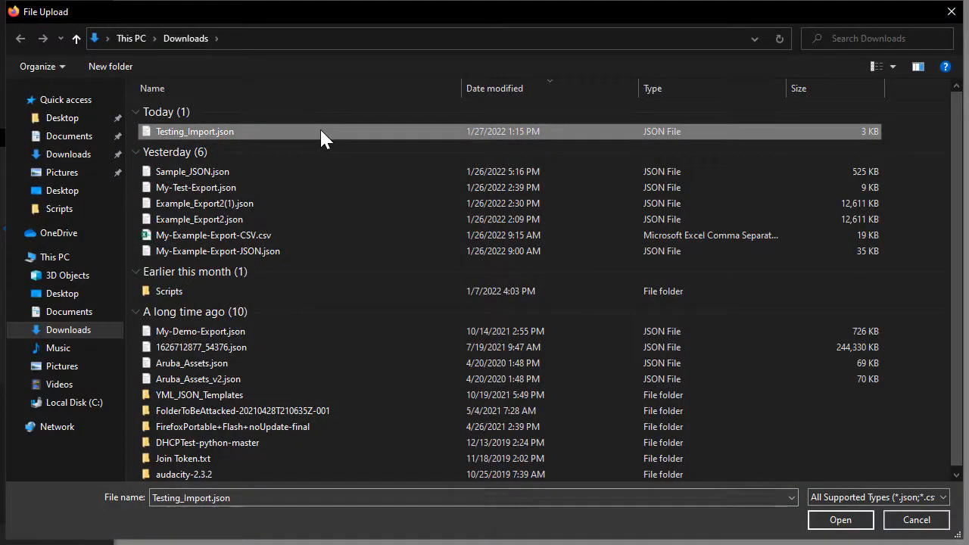
{"action": "double_click", "coordinate": [319, 130]}
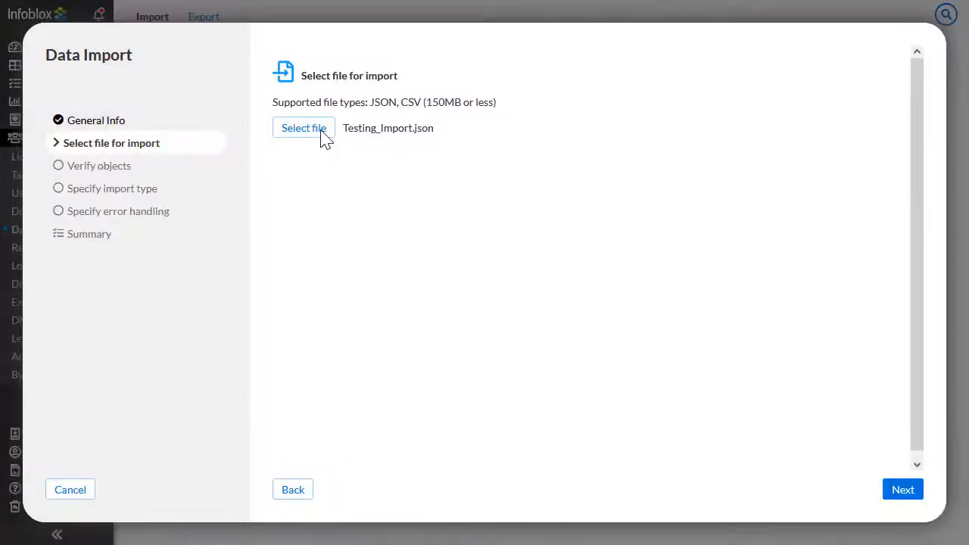
{"action": "left_click", "coordinate": [901, 490]}
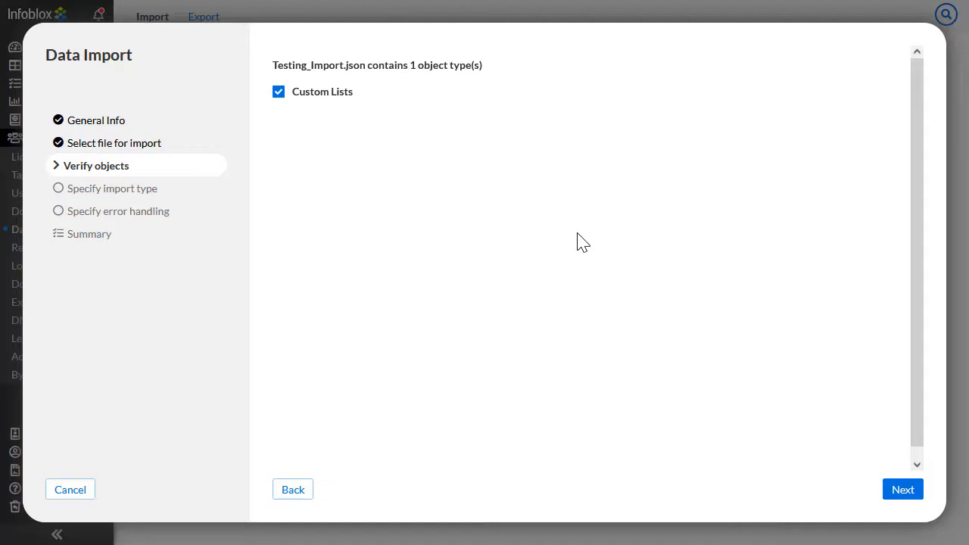
{"action": "left_click", "coordinate": [901, 493]}
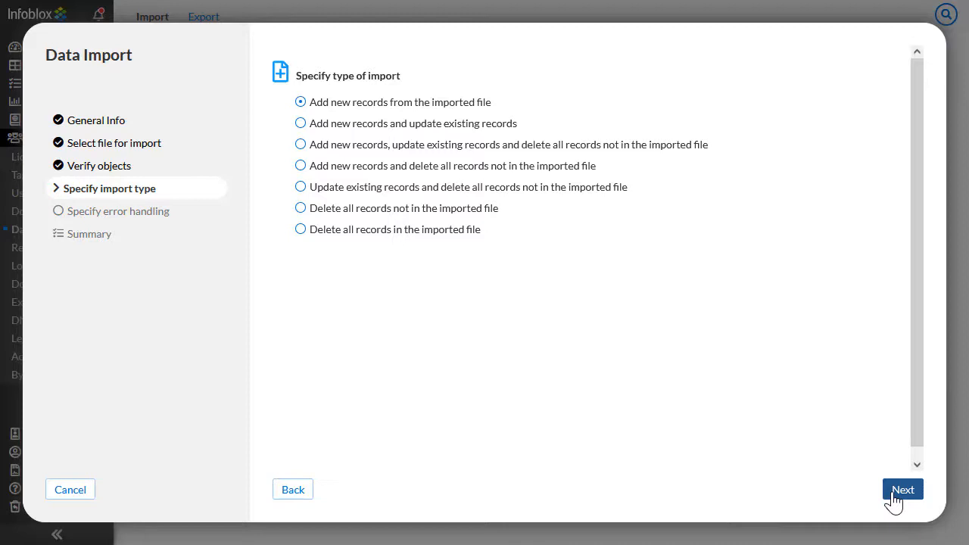
Keep adding new records as the import type and skipping failed records as error handling, and start the import.
{"action": "left_click", "coordinate": [895, 500]}
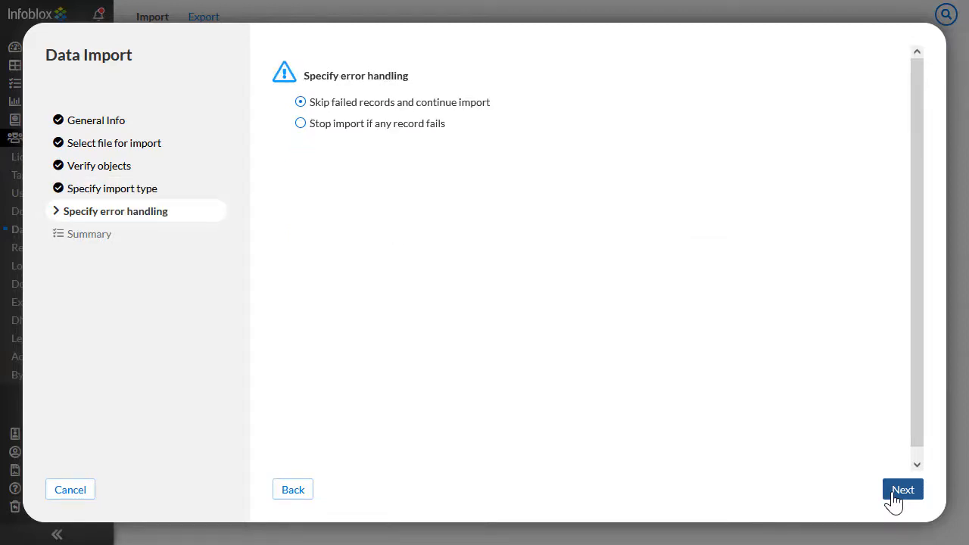
{"action": "left_click", "coordinate": [896, 499]}
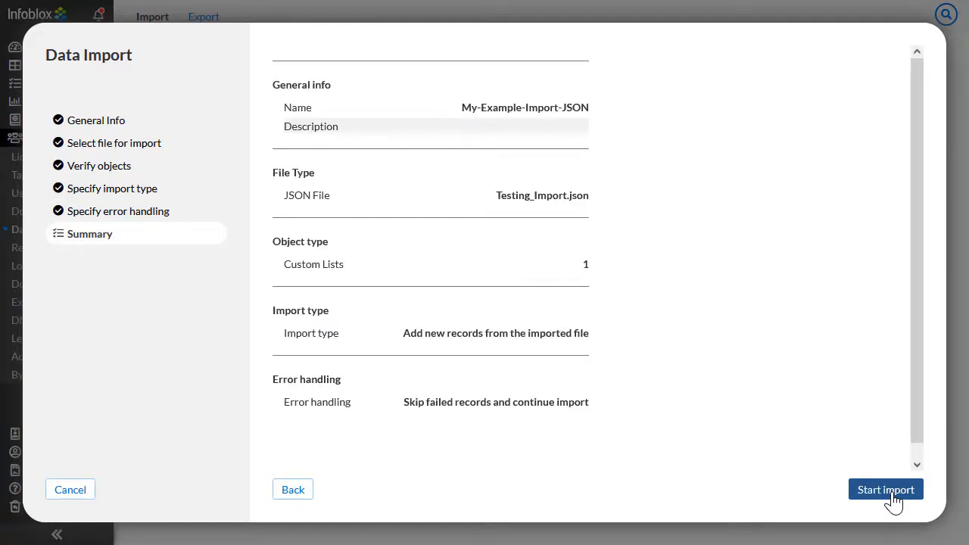
{"action": "left_click", "coordinate": [886, 489]}
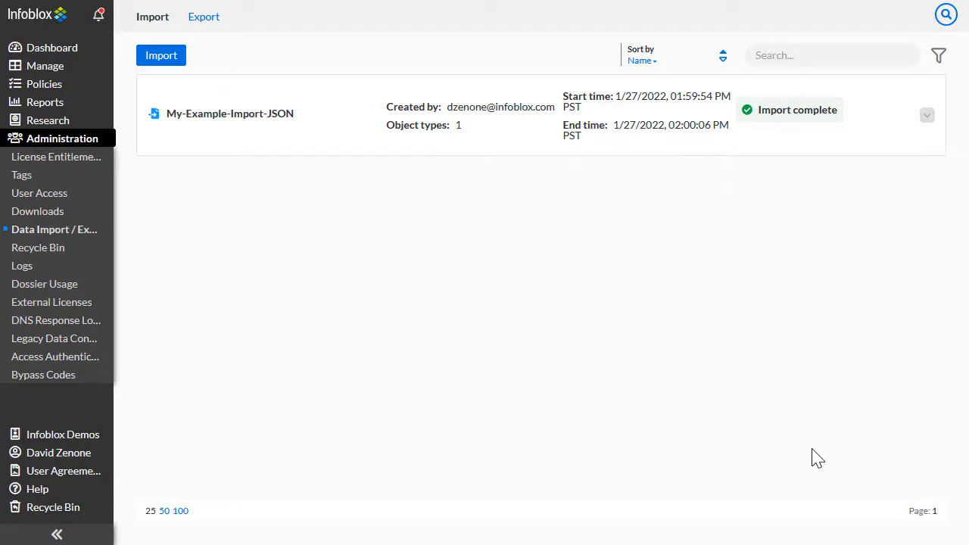
Open the custom list Example-List-From-Import from the security policies for editing and review its domains and descriptions.
{"action": "mouse_move", "coordinate": [67, 87]}
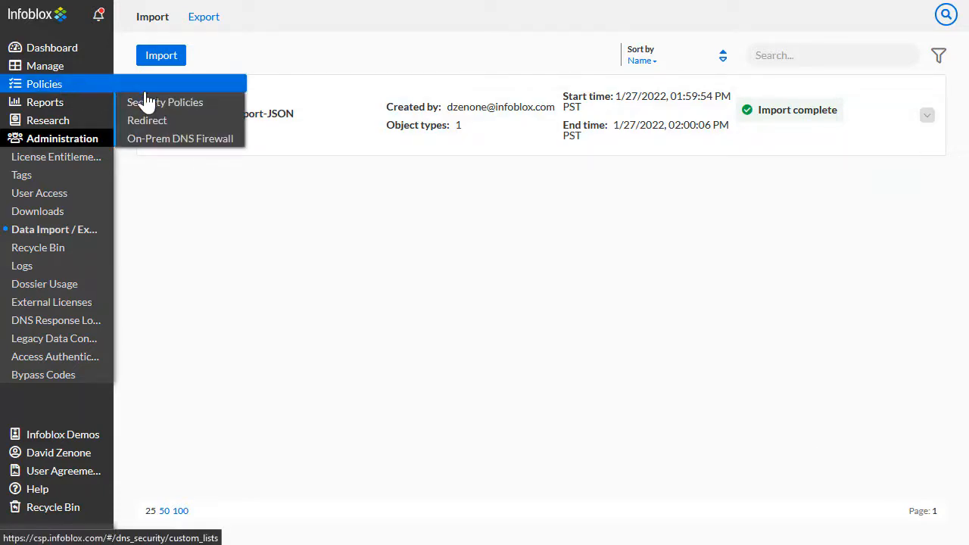
{"action": "left_click", "coordinate": [217, 112]}
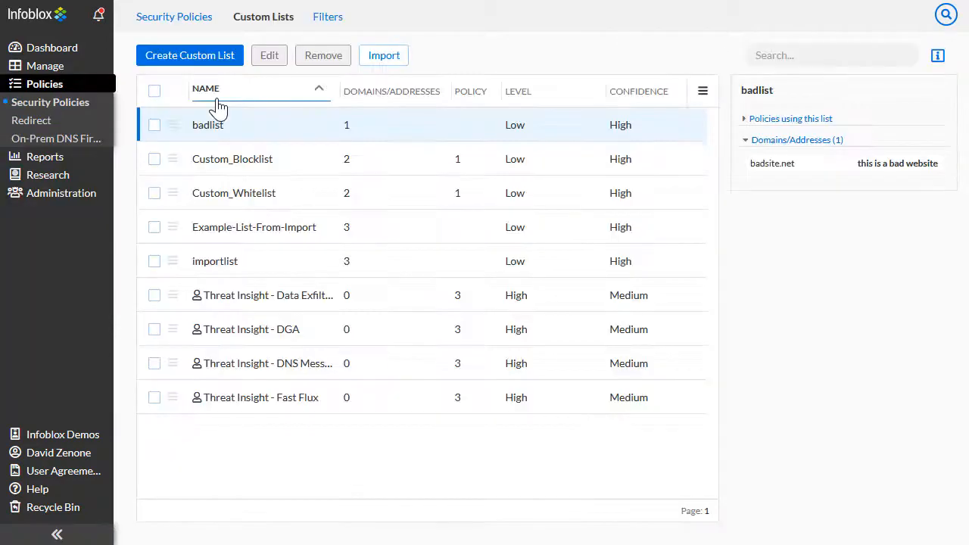
{"action": "left_click", "coordinate": [173, 229]}
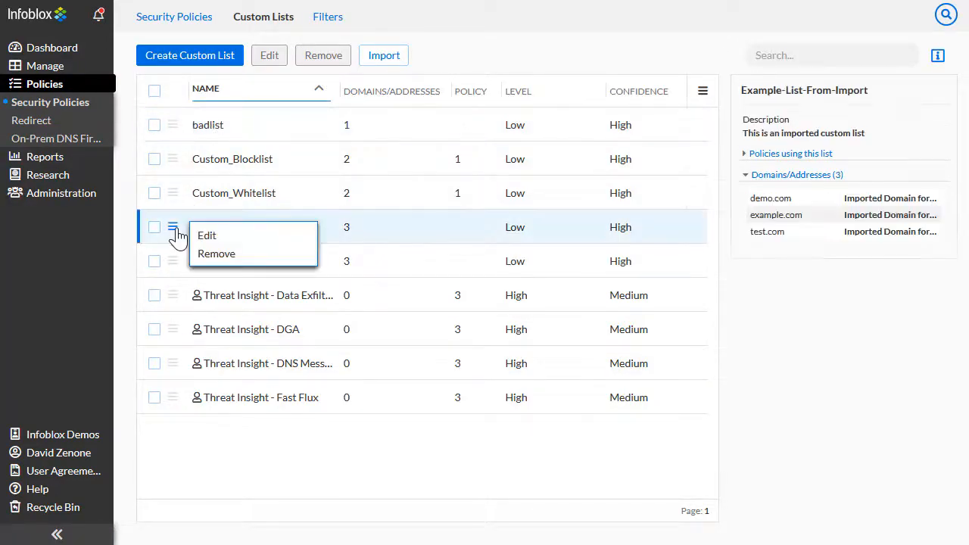
{"action": "left_click", "coordinate": [219, 238]}
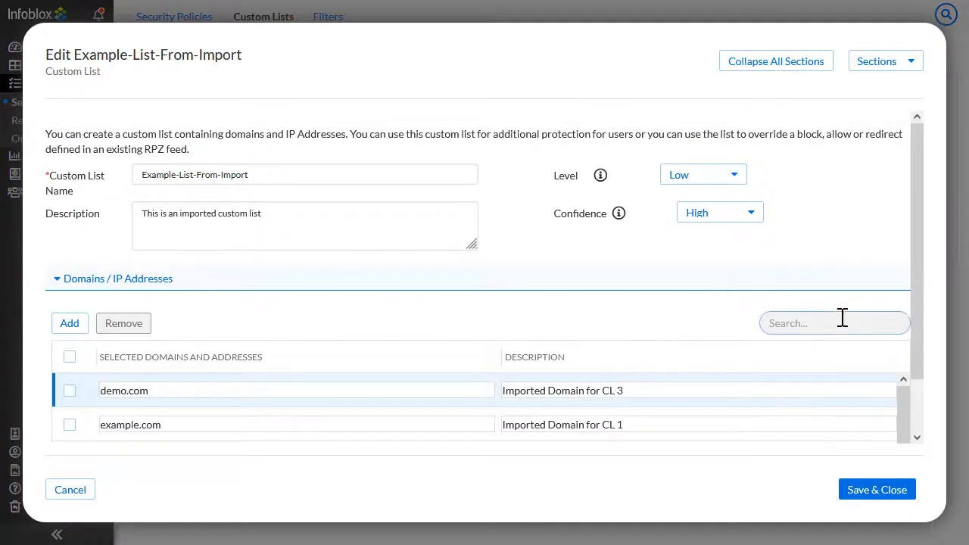
{"action": "scroll", "coordinate": [922, 333], "scroll_direction": "down", "scroll_amount": 1}
{"action": "left_click_drag", "start_coordinate": [917, 326], "coordinate": [921, 353]}
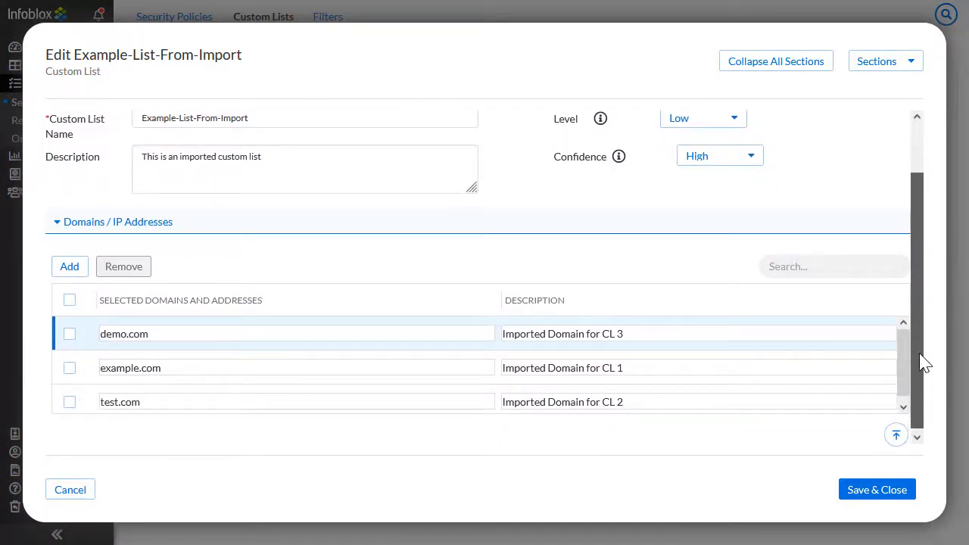